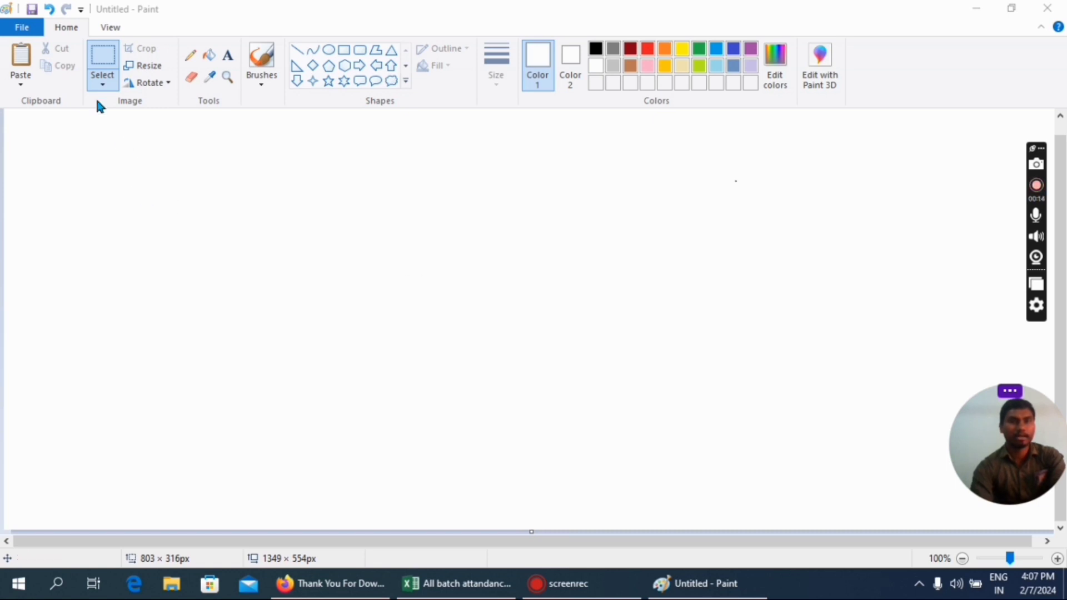
Step: Add a wide text box across the upper canvas and enter INDIA in 150-point Berlin Sans FB Demi
click(74, 29)
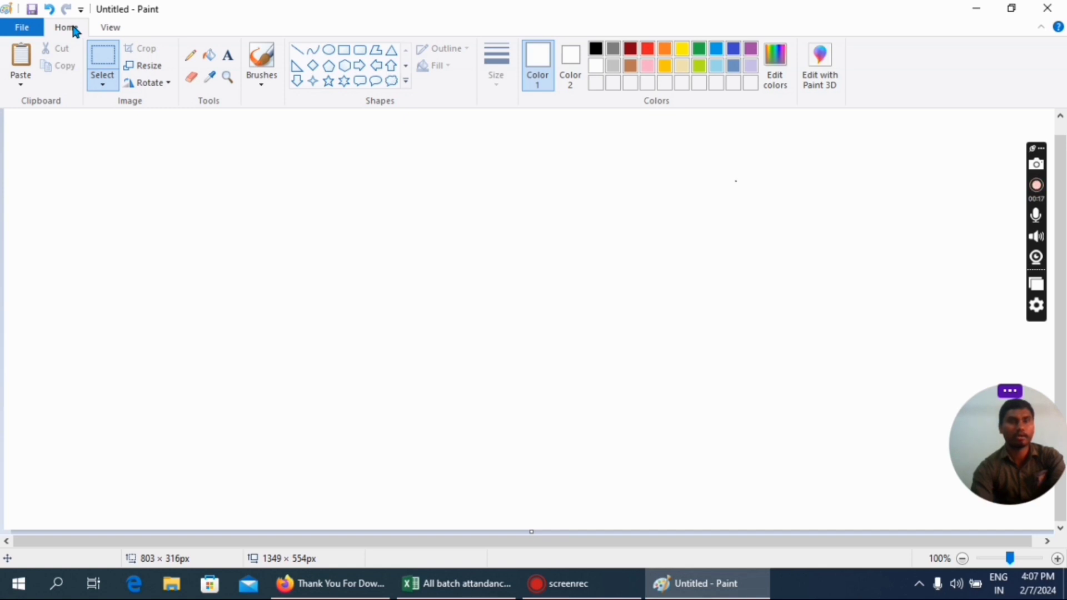
click(228, 56)
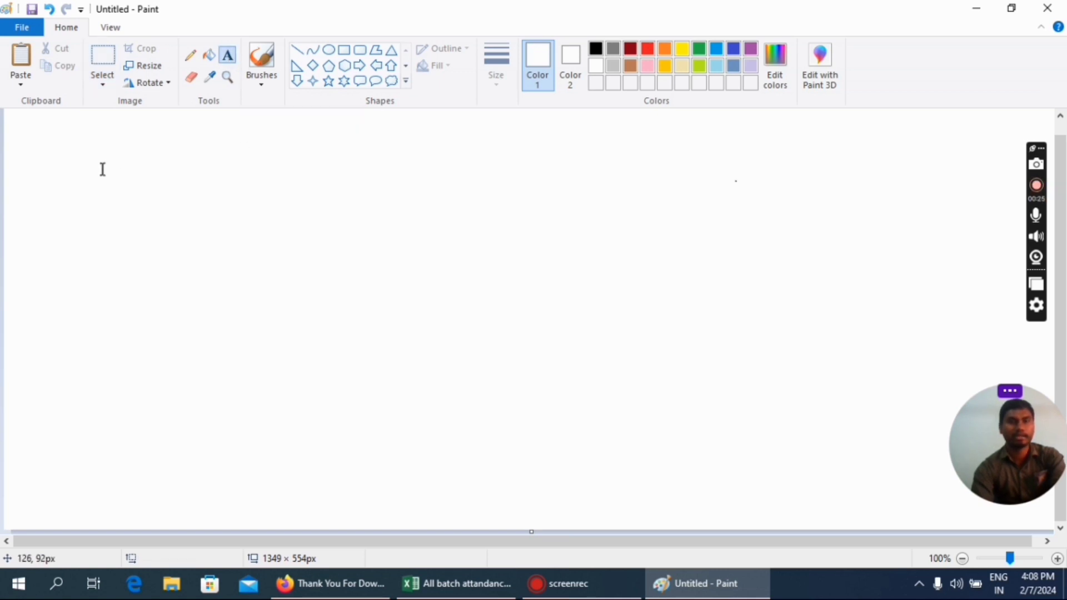
drag(100, 160, 784, 317)
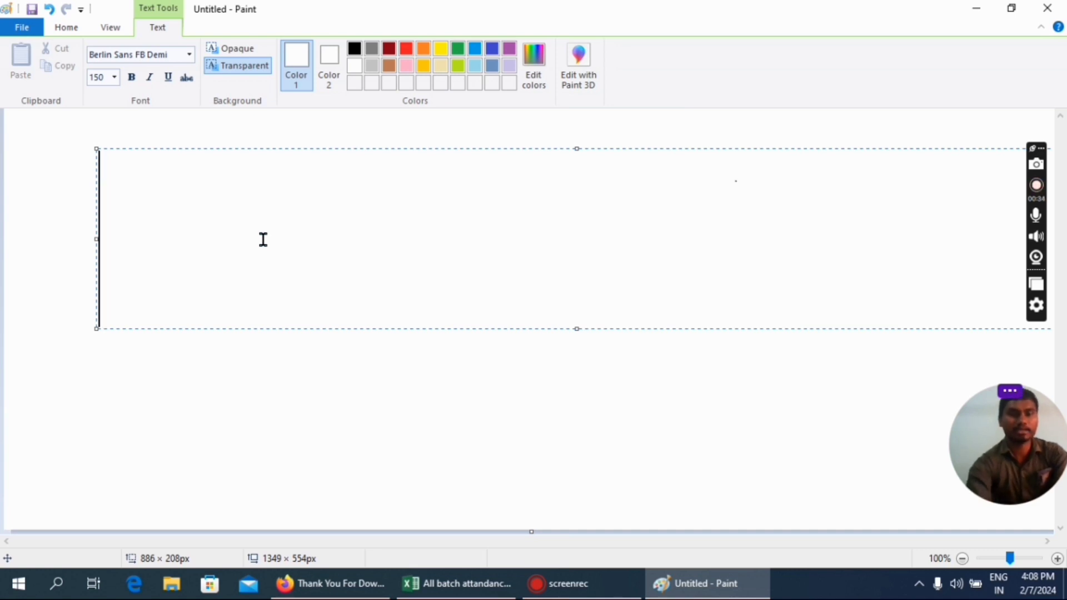
text(abcdefgh)
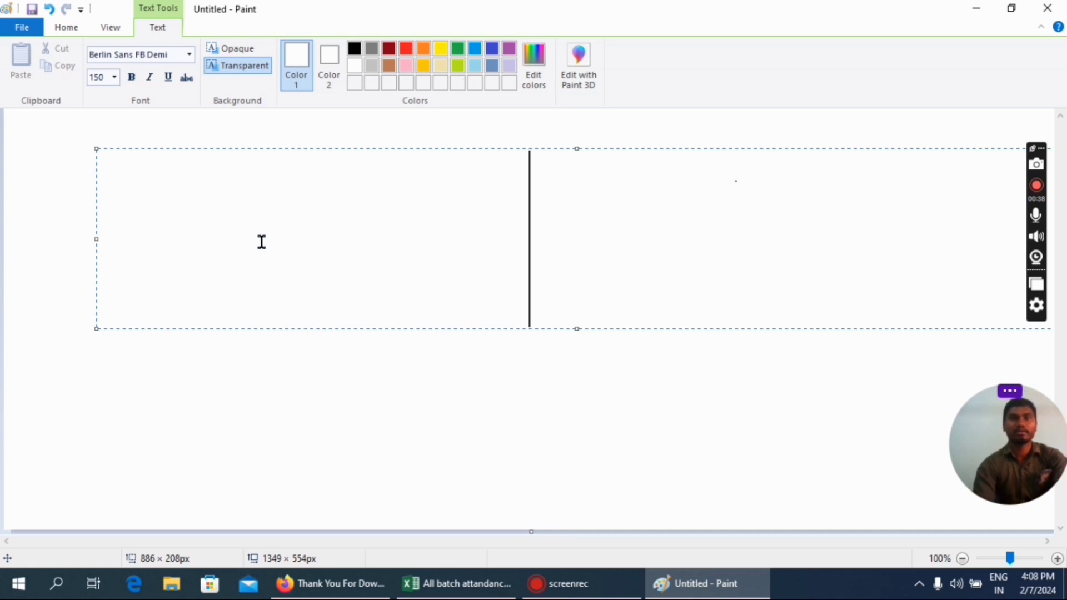
Step: Recolor the INDIA text black and place it on the canvas
drag(714, 218, 92, 225)
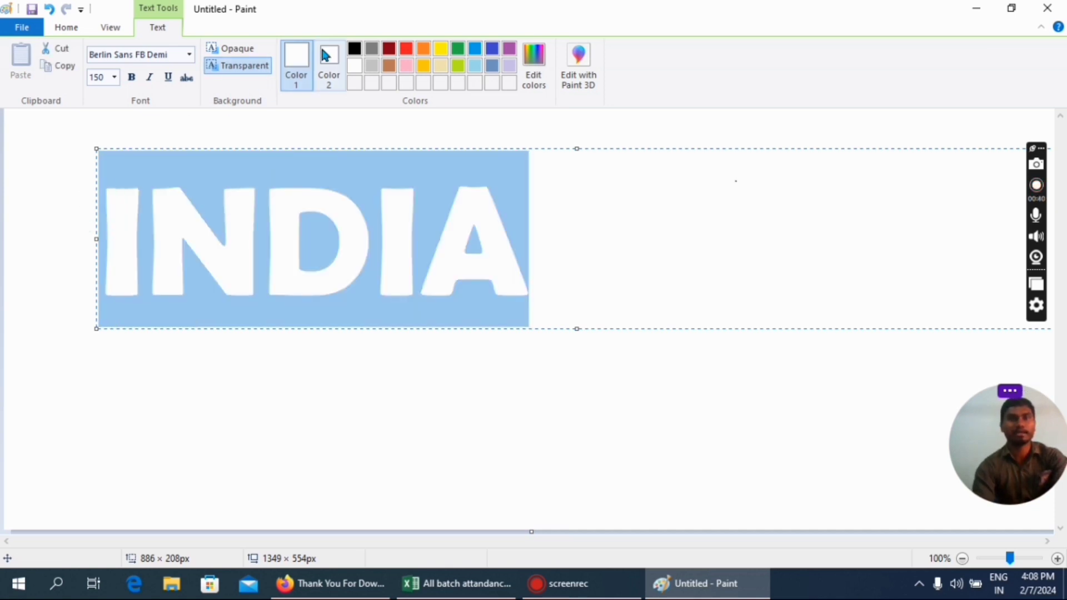
click(353, 49)
click(590, 204)
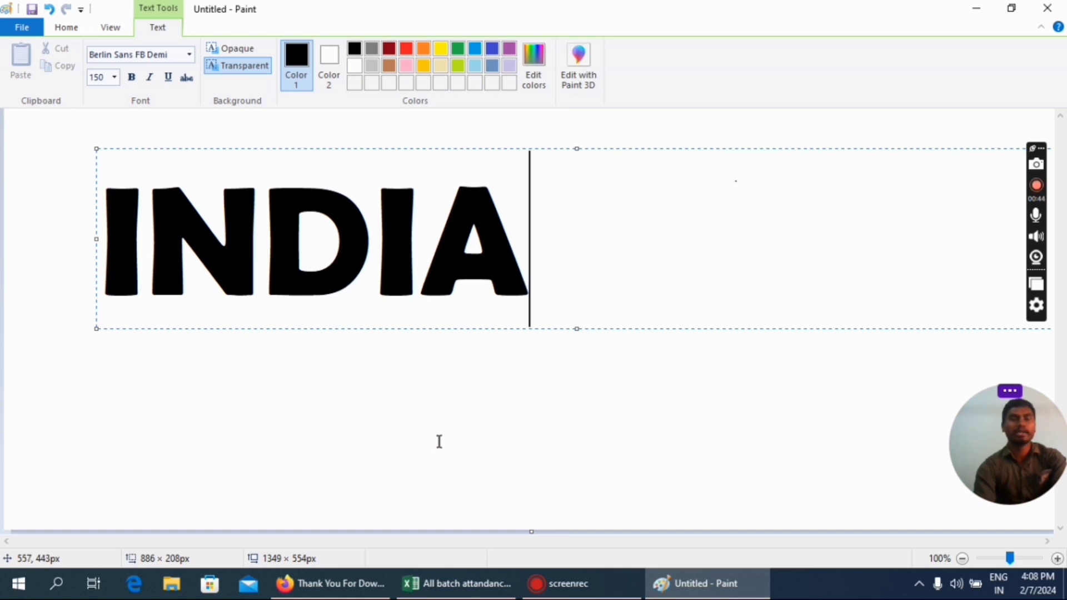
click(372, 423)
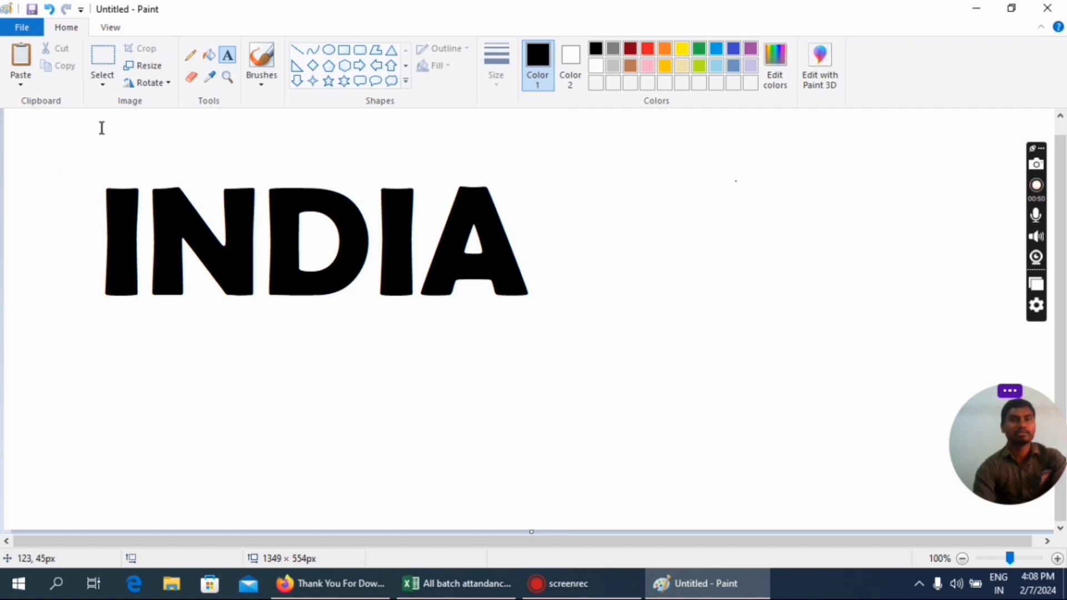
Step: Duplicate the tops of the INDIA letters using a rectangular selection of about 609 × 85 px, placing the copy to the upper right of the word
click(105, 83)
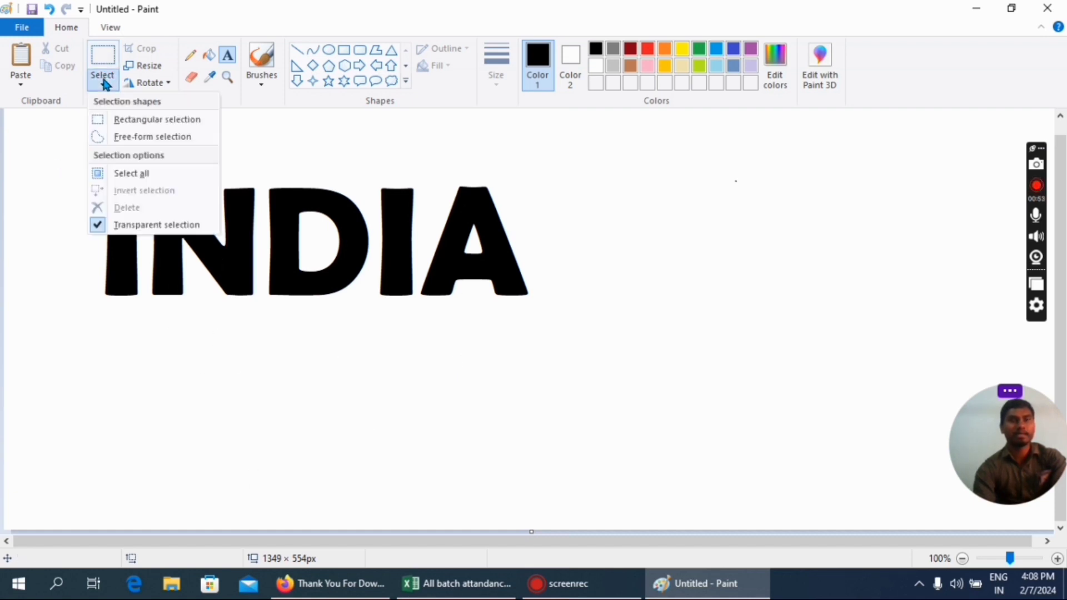
click(142, 120)
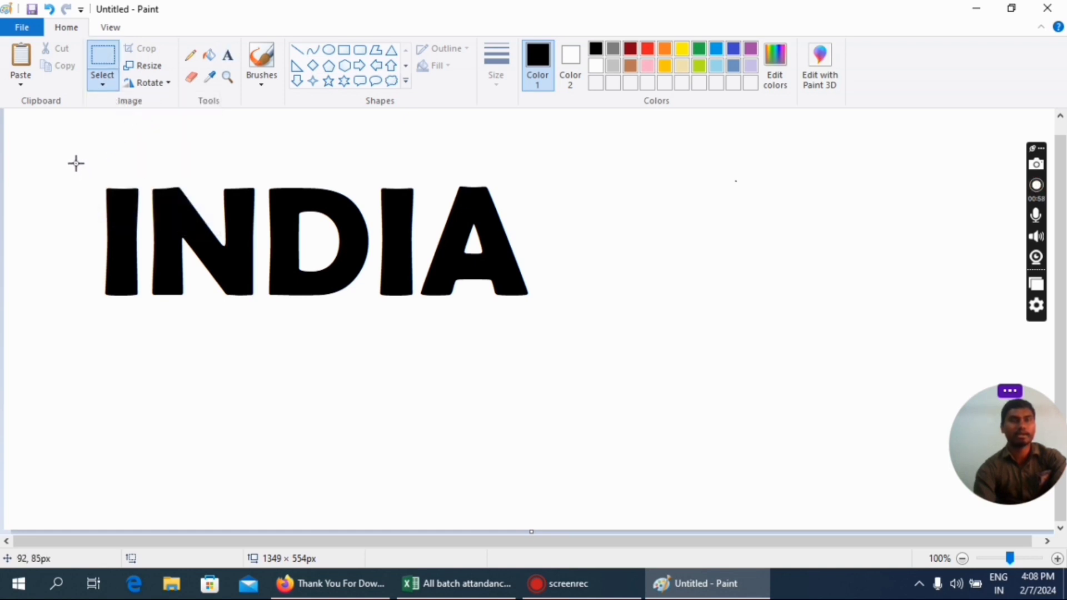
drag(76, 161, 552, 227)
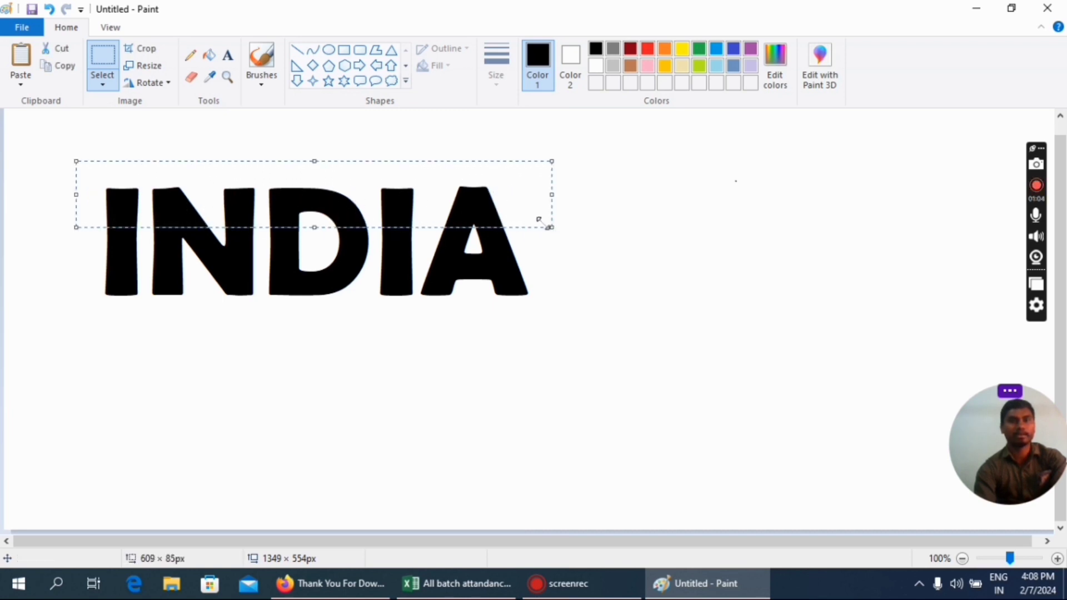
right_click(465, 202)
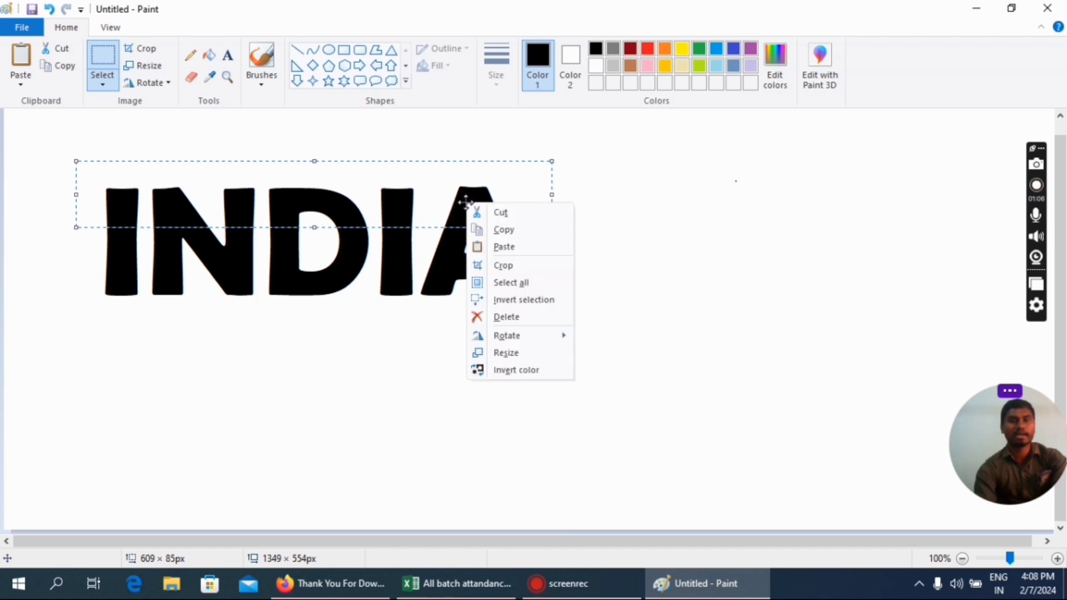
click(526, 228)
right_click(478, 196)
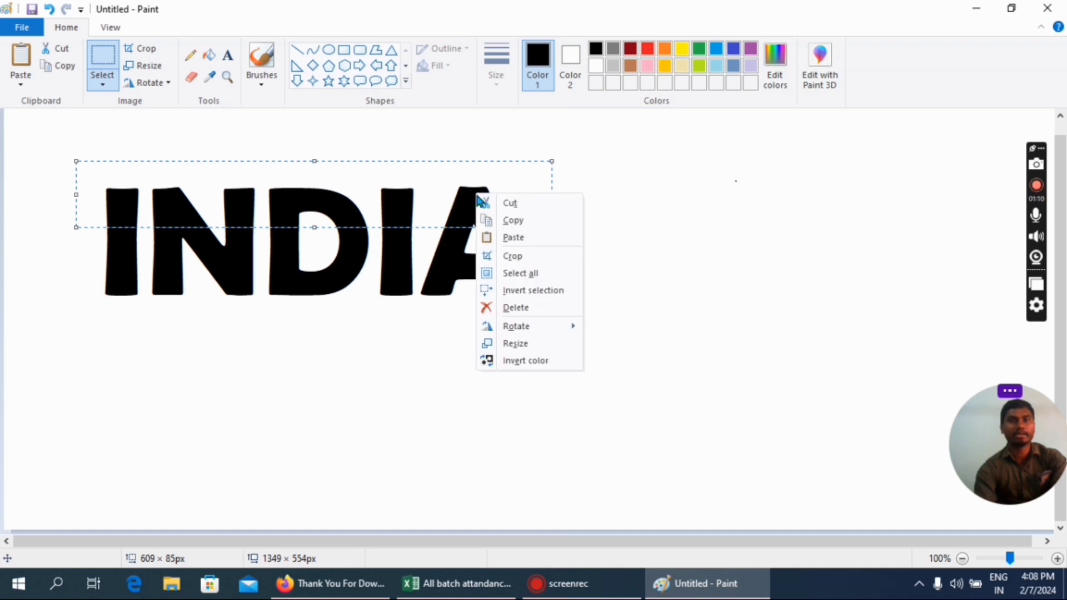
click(511, 238)
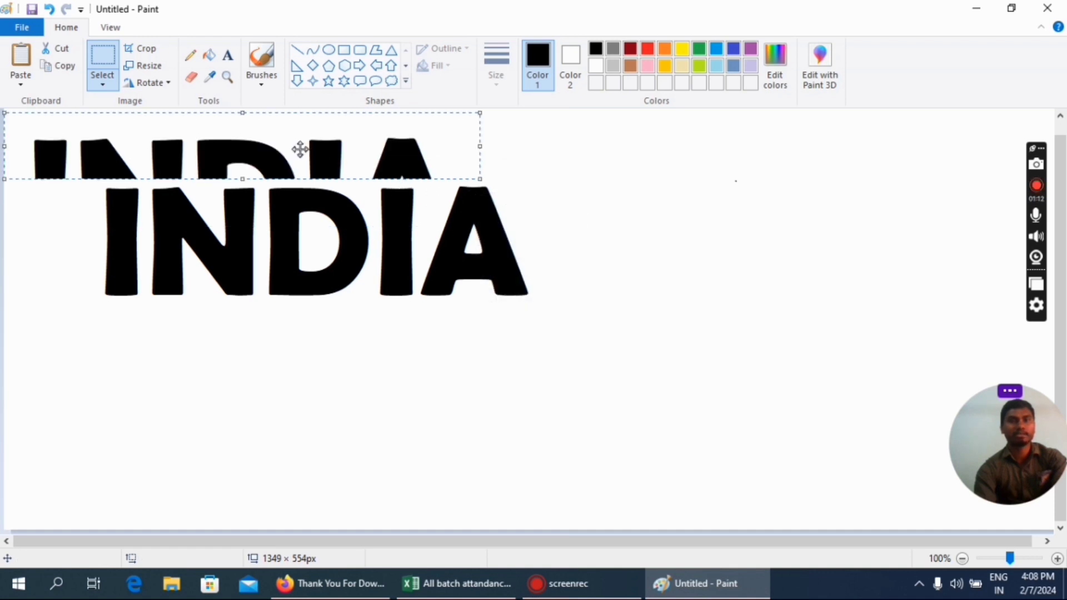
drag(300, 149, 799, 162)
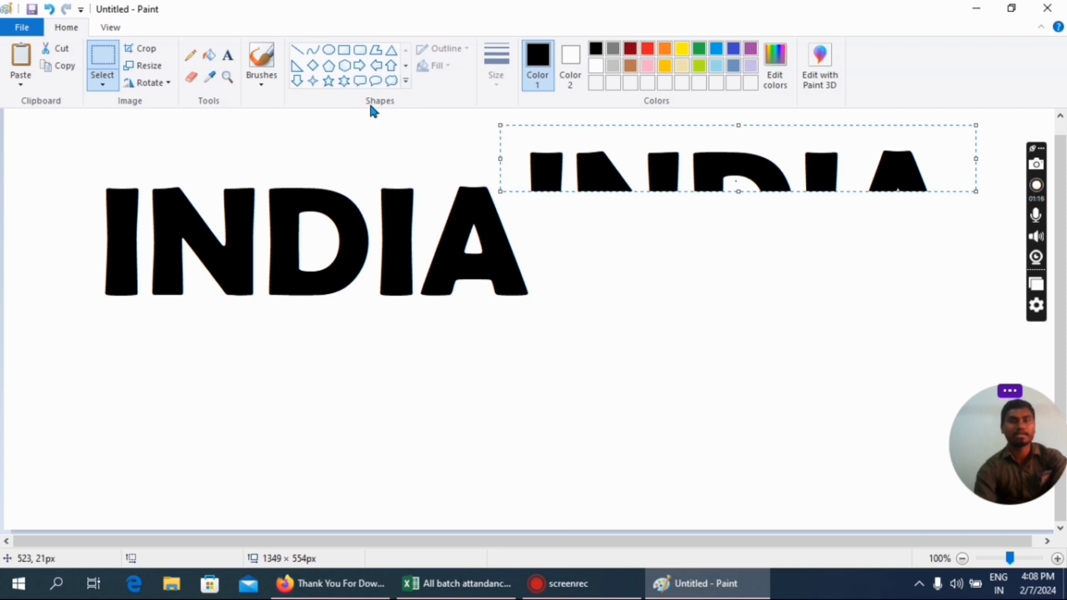
Step: Fill every piece of the copied letter tops with orange
click(210, 56)
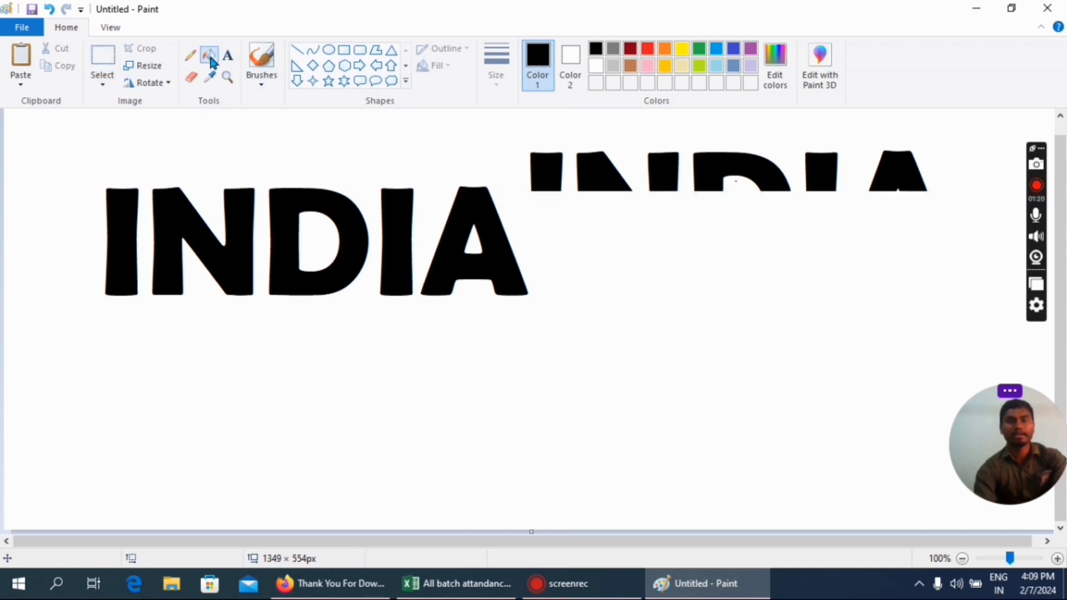
click(665, 49)
click(558, 163)
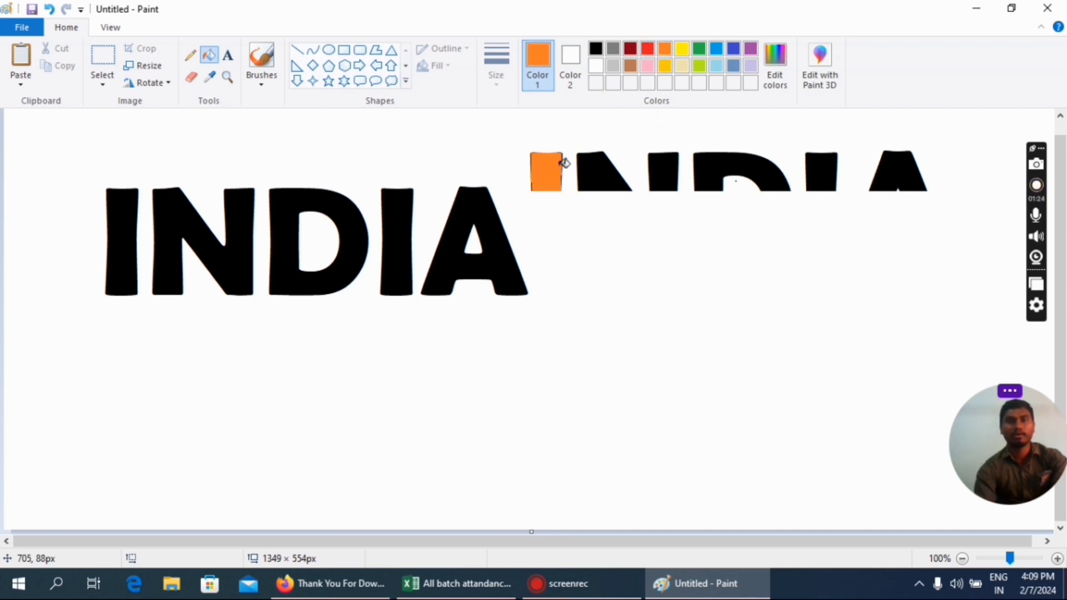
click(597, 163)
click(672, 164)
click(718, 165)
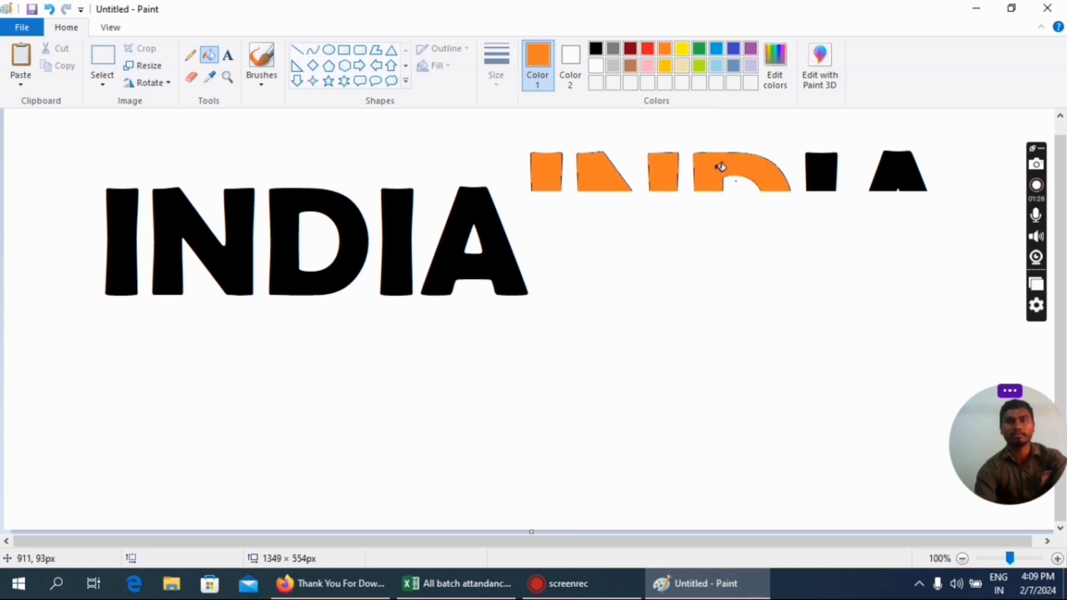
click(826, 165)
click(914, 163)
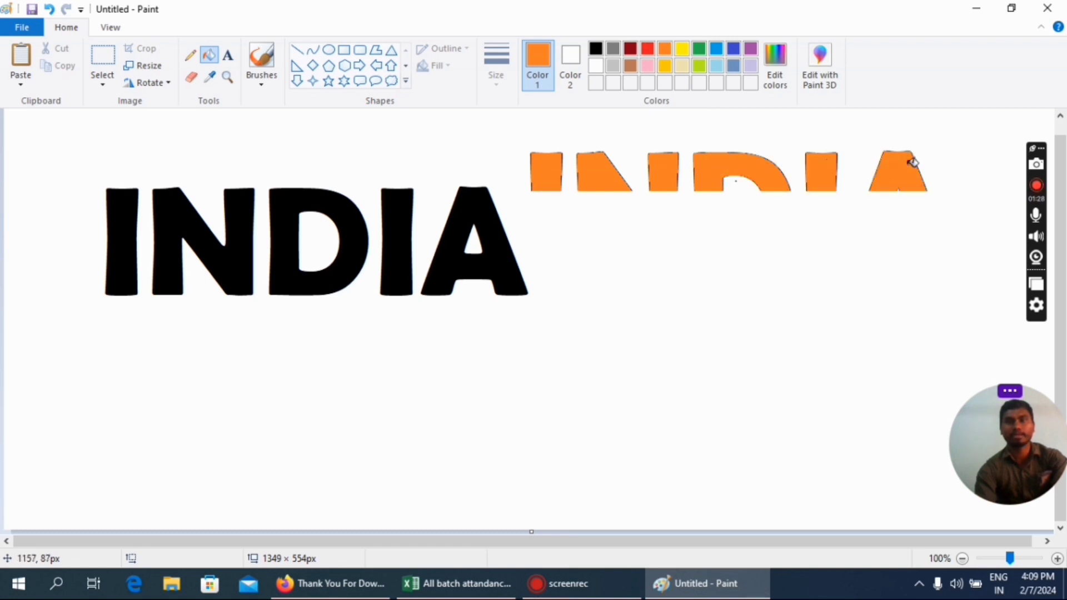
Step: Select the orange letter tops, shift them slightly downward, and turn off transparent selection
click(101, 49)
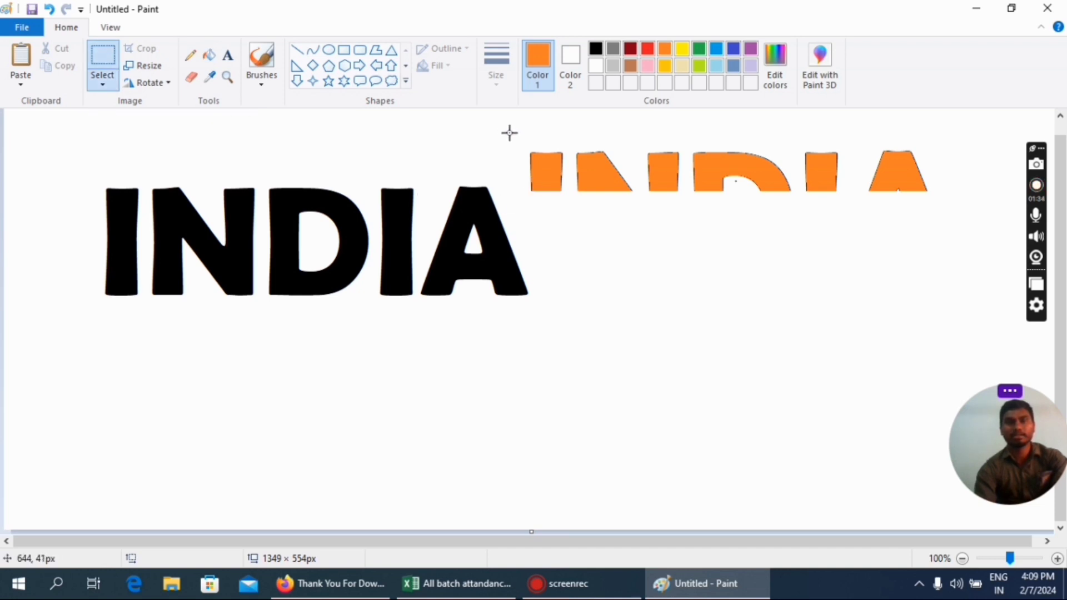
drag(509, 133, 950, 211)
mouse_move(795, 163)
mouse_down()
mouse_move(762, 228)
mouse_move(393, 209)
mouse_move(707, 200)
mouse_move(795, 179)
mouse_move(338, 209)
mouse_move(511, 215)
mouse_move(766, 200)
mouse_move(801, 177)
mouse_up()
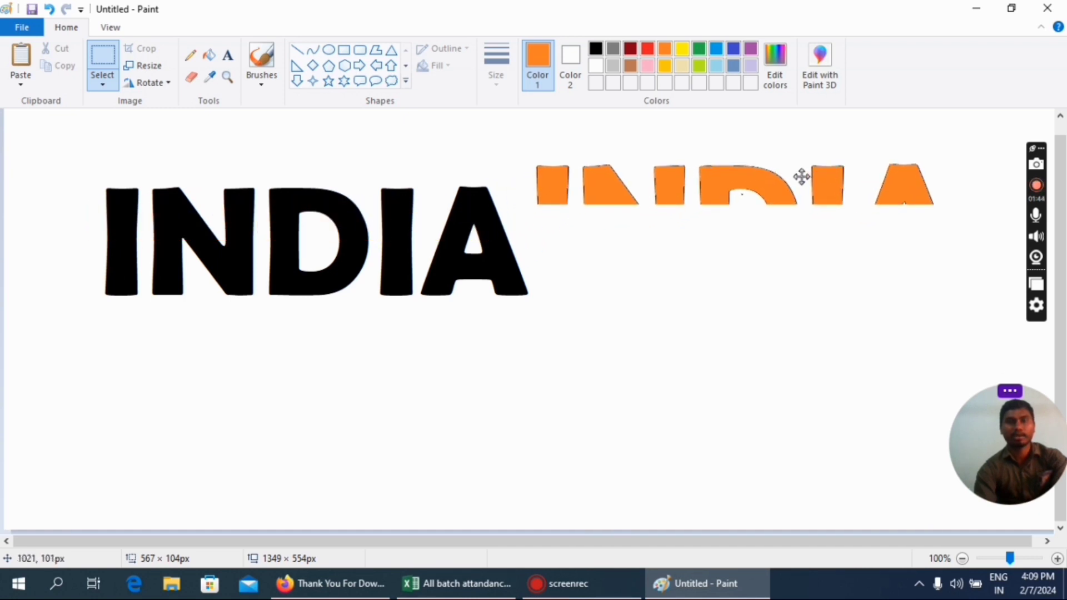
click(102, 84)
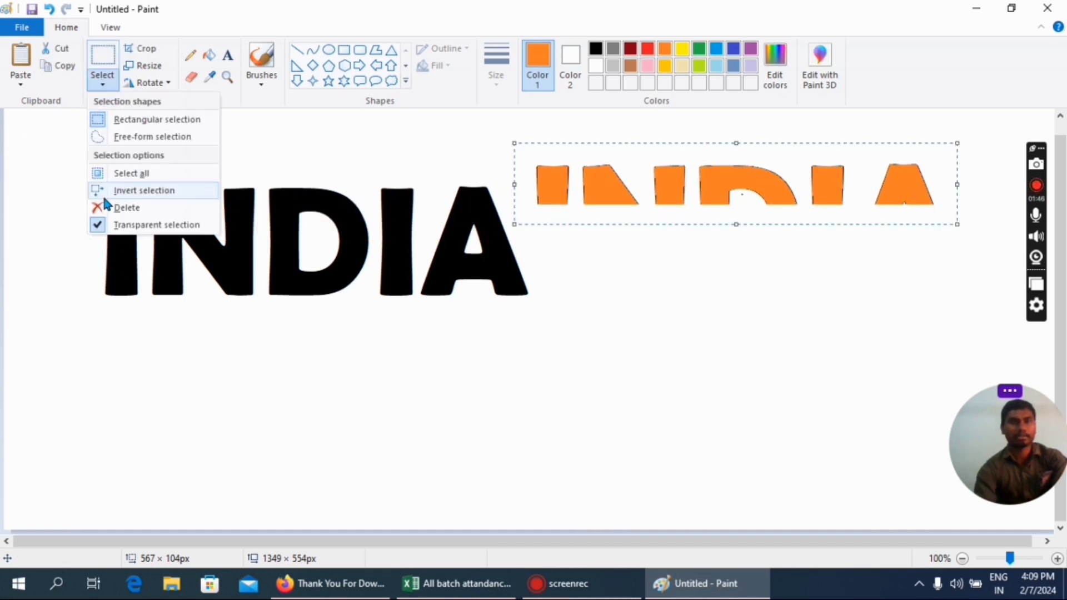
click(98, 225)
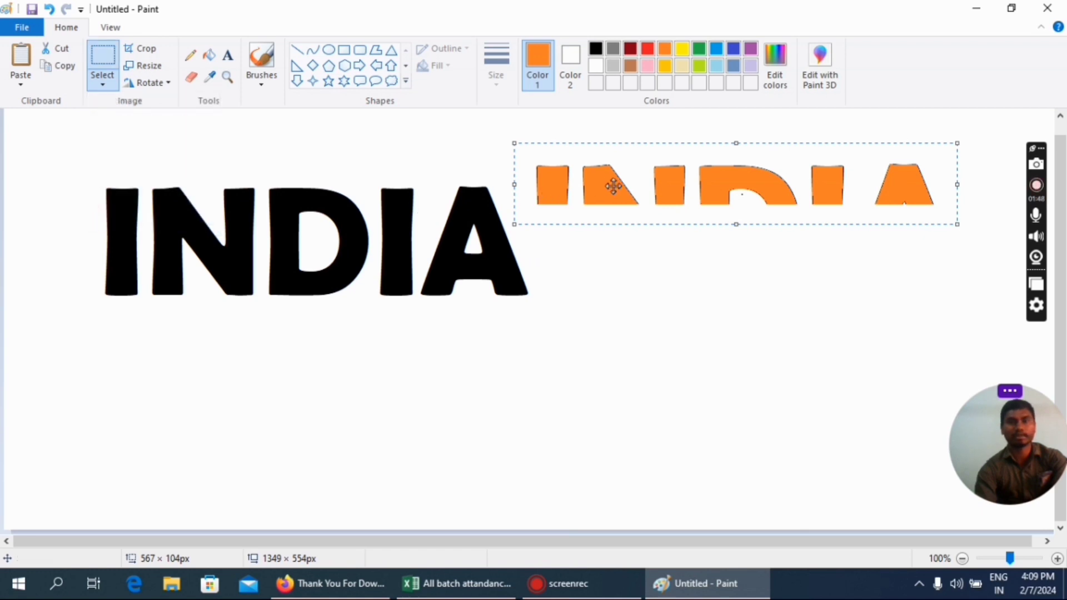
click(471, 140)
Step: Move the orange letter tops onto the black INDIA word with transparent selection on, aligning them exactly over its upper part
drag(524, 125, 972, 234)
drag(876, 196, 472, 234)
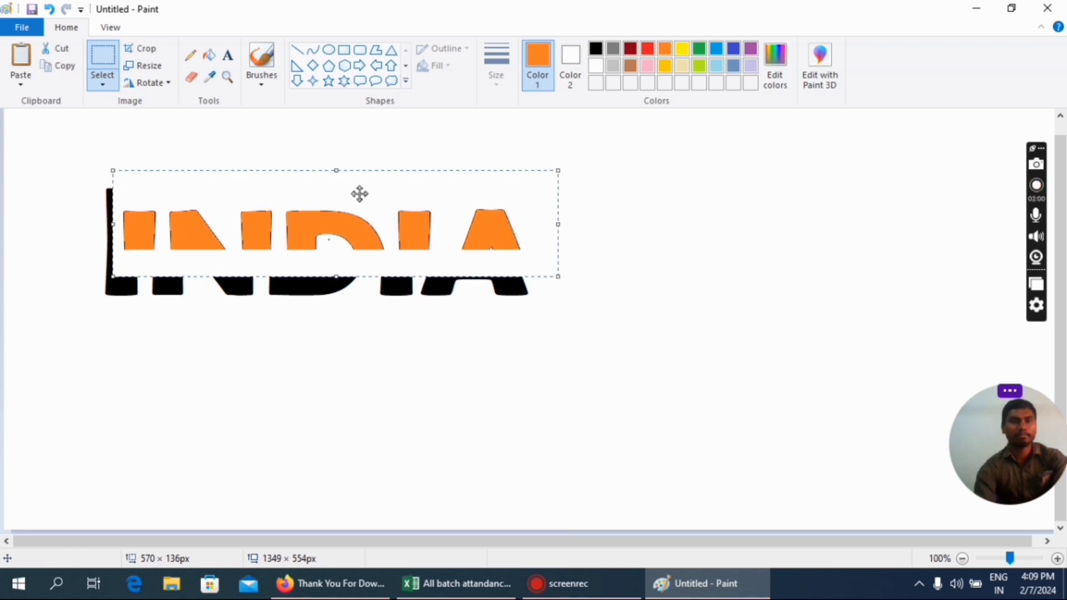
click(102, 83)
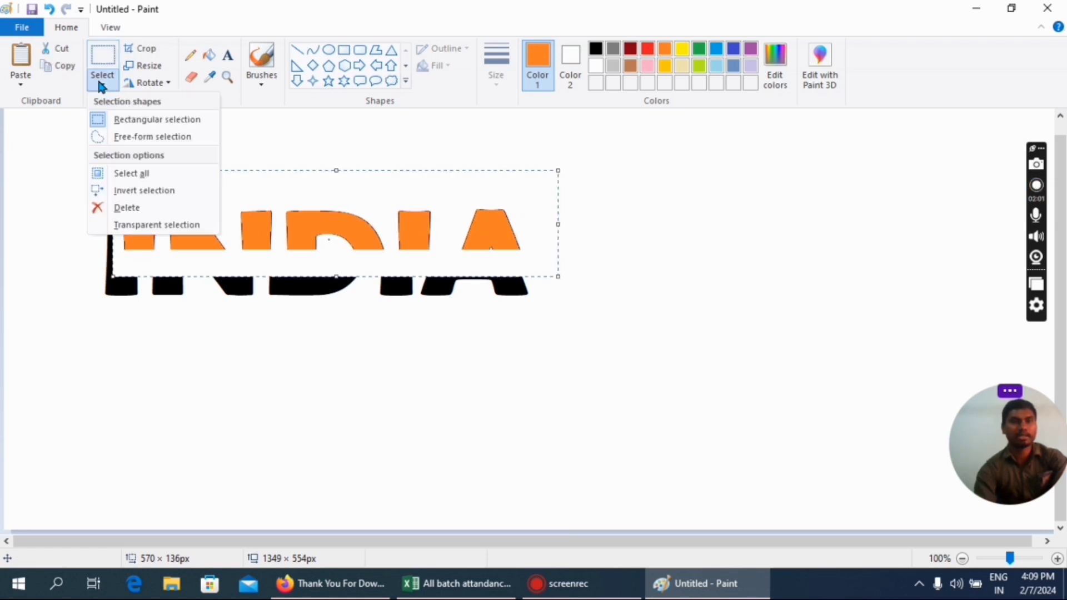
click(126, 224)
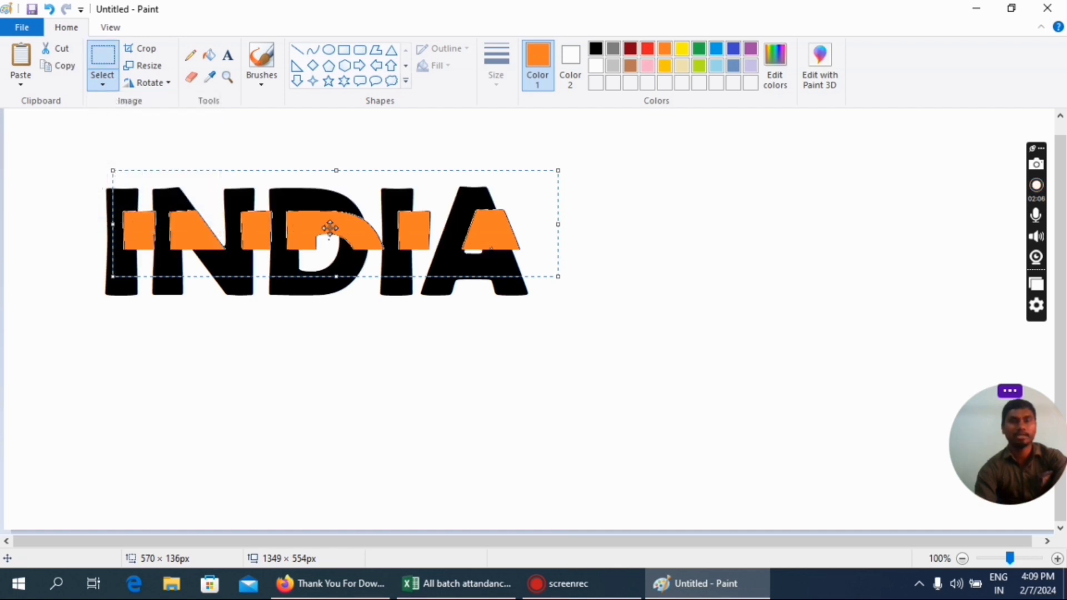
drag(340, 232, 321, 209)
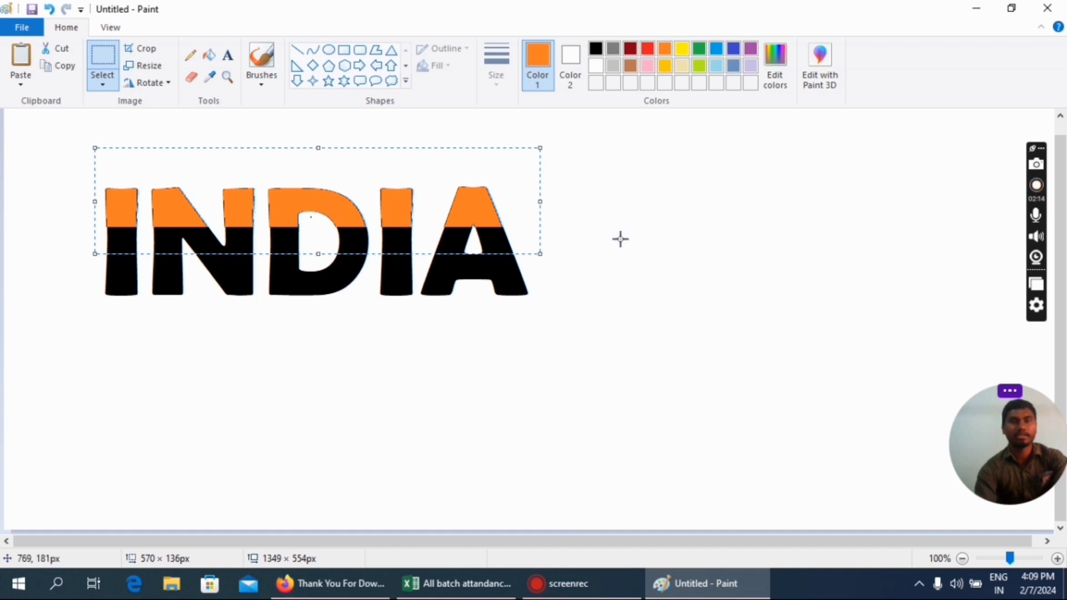
click(727, 208)
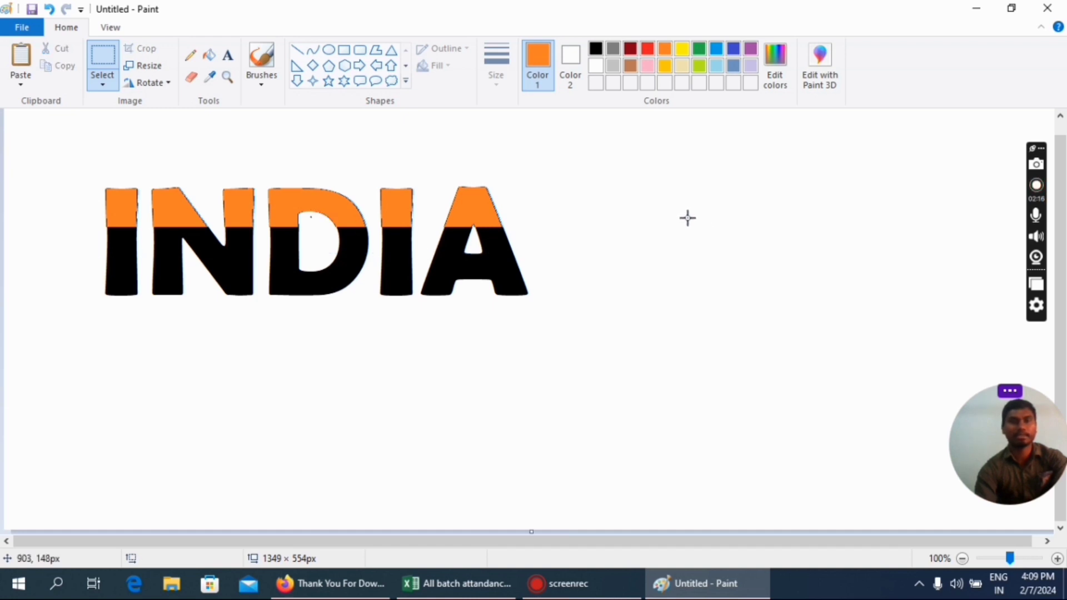
Step: Duplicate the bottoms of the INDIA letters using a rectangular selection of about 723 × 92 px, placing the copy in the empty area below the word
drag(88, 263, 651, 334)
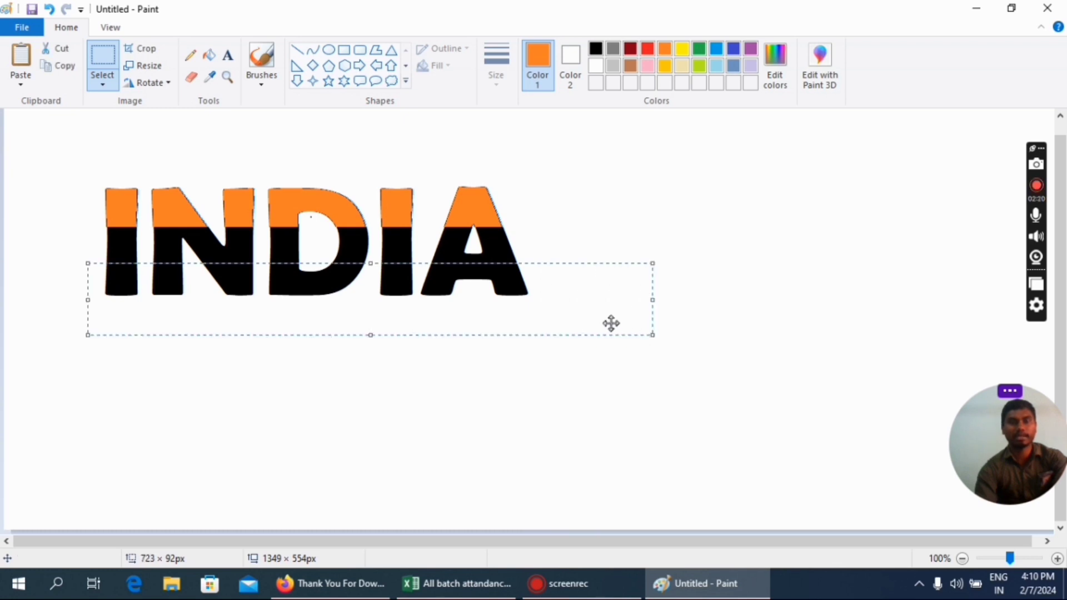
right_click(421, 290)
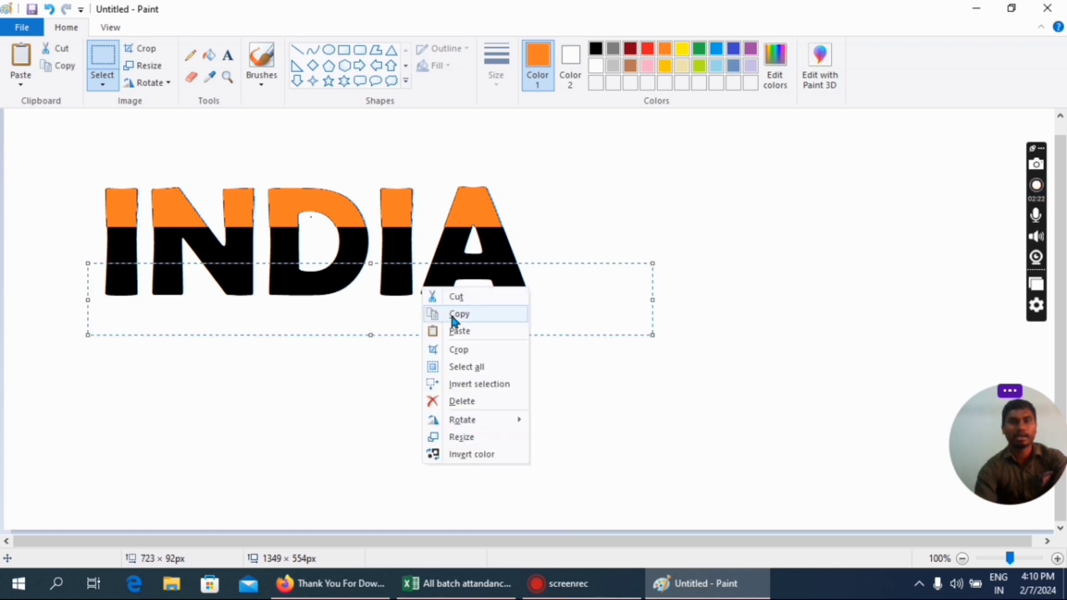
click(464, 313)
right_click(442, 290)
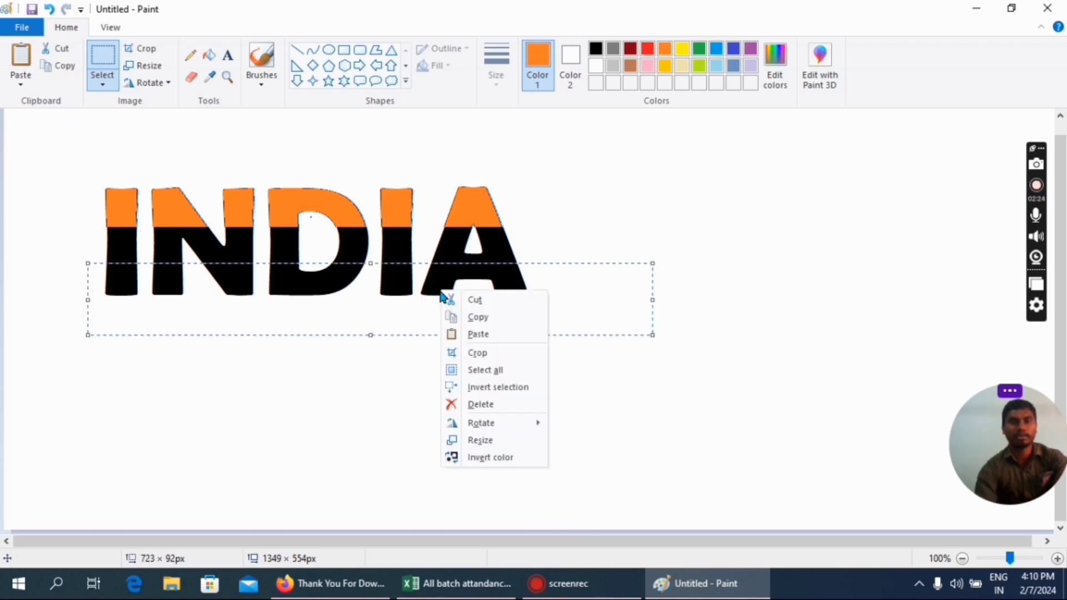
click(477, 333)
drag(337, 160, 601, 450)
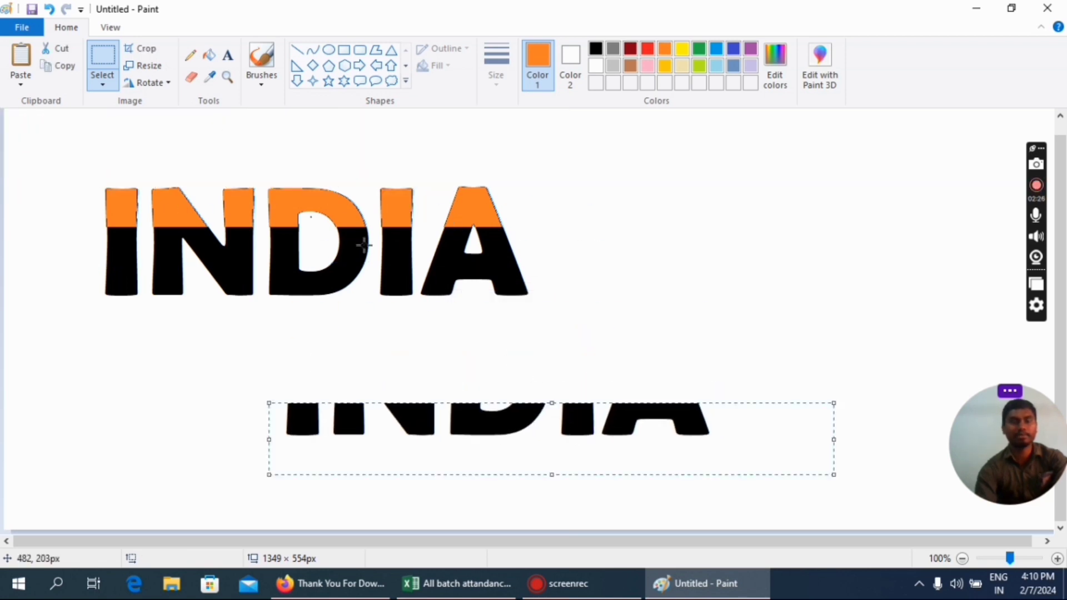
Step: Fill every piece of the copied letter bottoms with green
click(209, 54)
click(700, 50)
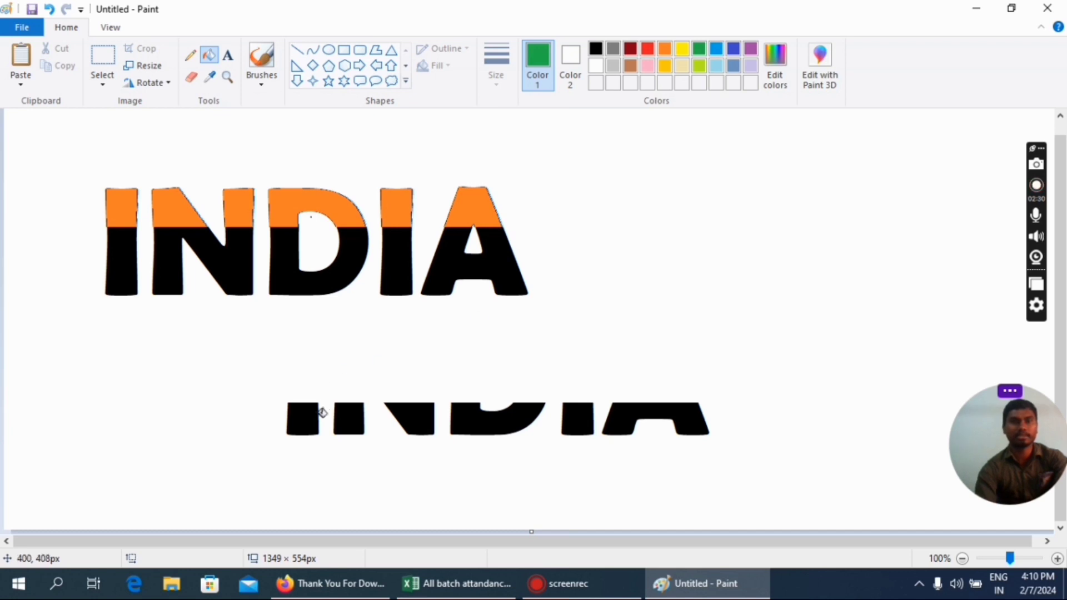
click(300, 413)
click(355, 421)
click(404, 418)
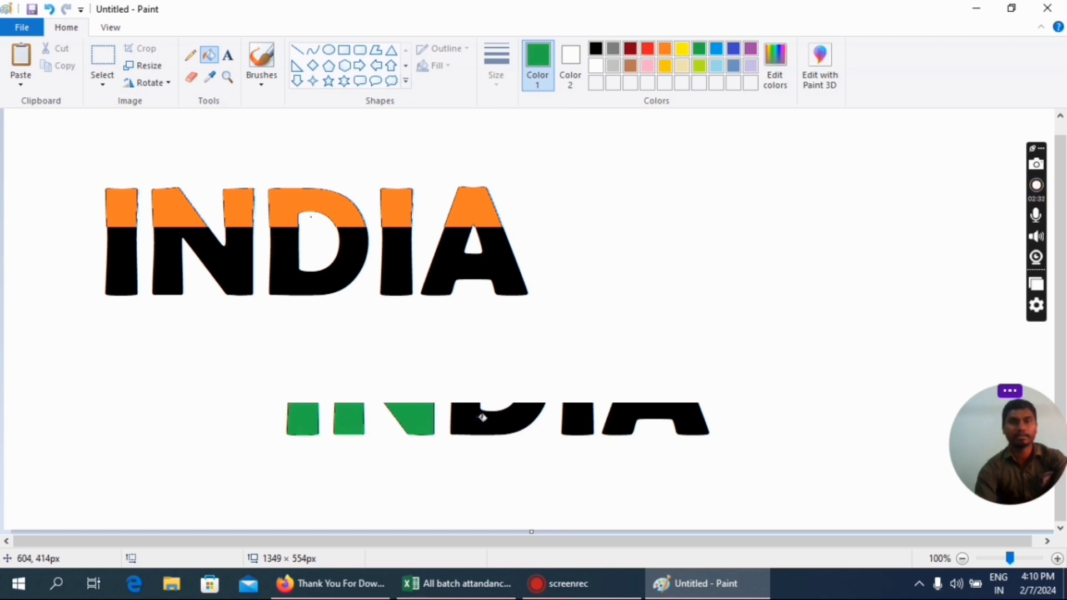
click(480, 418)
click(575, 416)
click(625, 414)
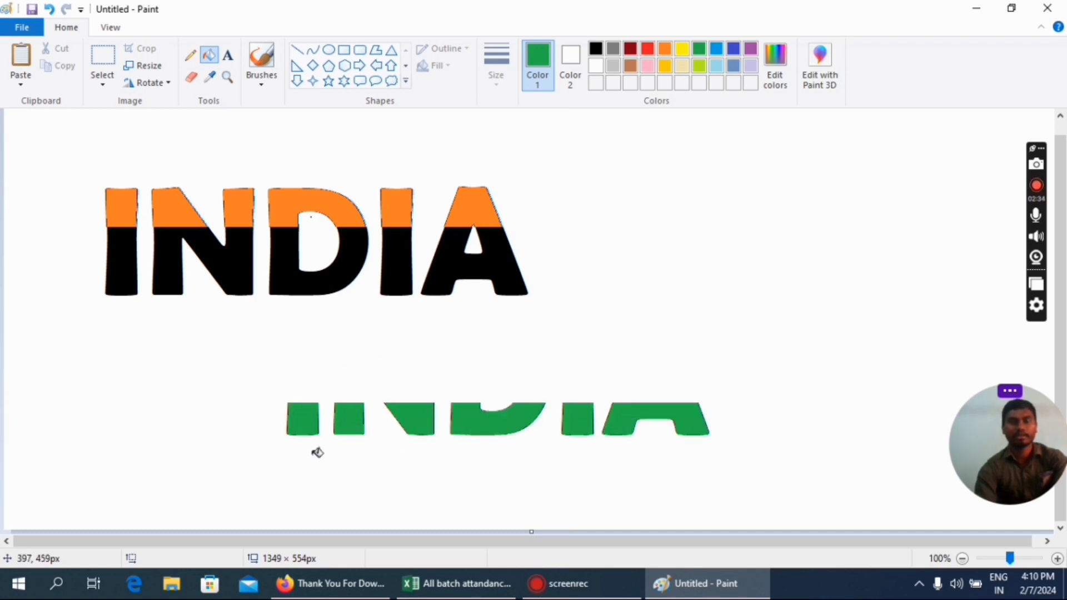
Step: Select the green letter bottoms with a rectangle of about 683 × 137 px and align them exactly over the lower part of the INDIA word
click(102, 59)
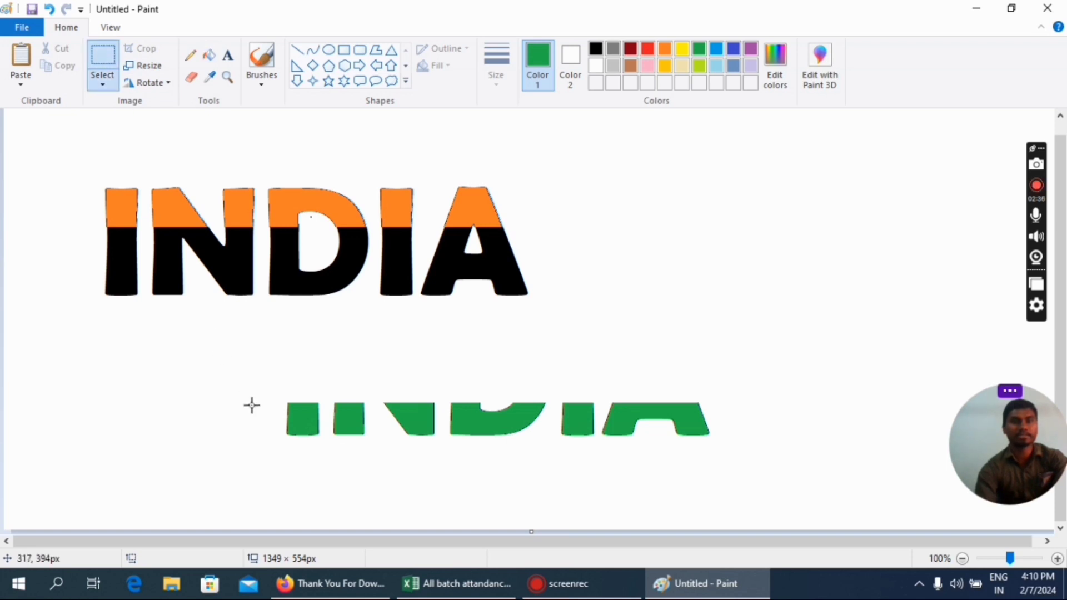
drag(258, 374, 784, 479)
drag(678, 438, 513, 307)
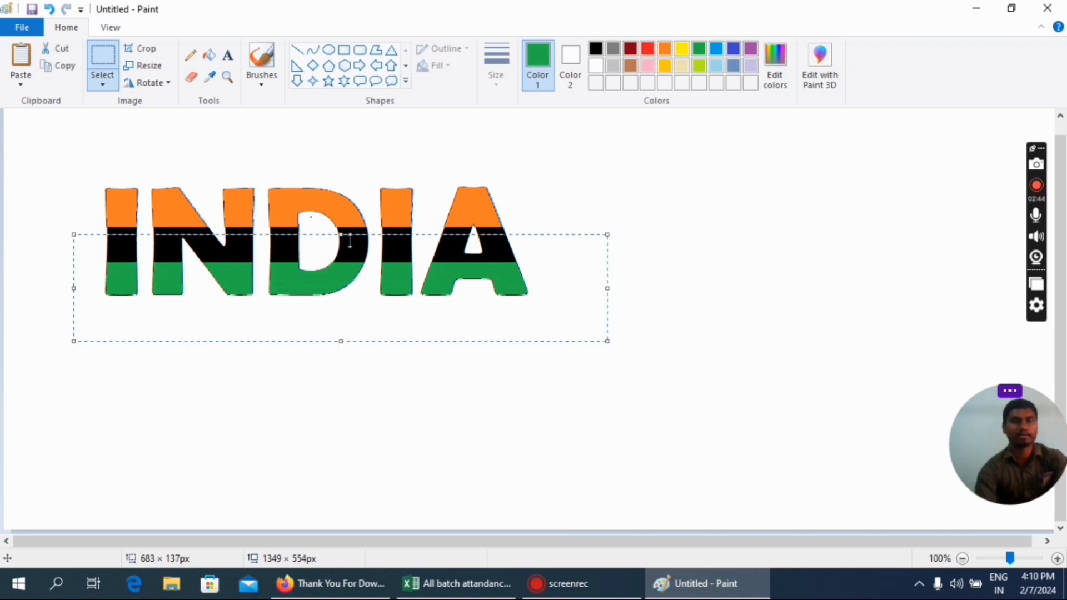
Step: Fill the black middle band of every letter in the INDIA word with white
click(215, 54)
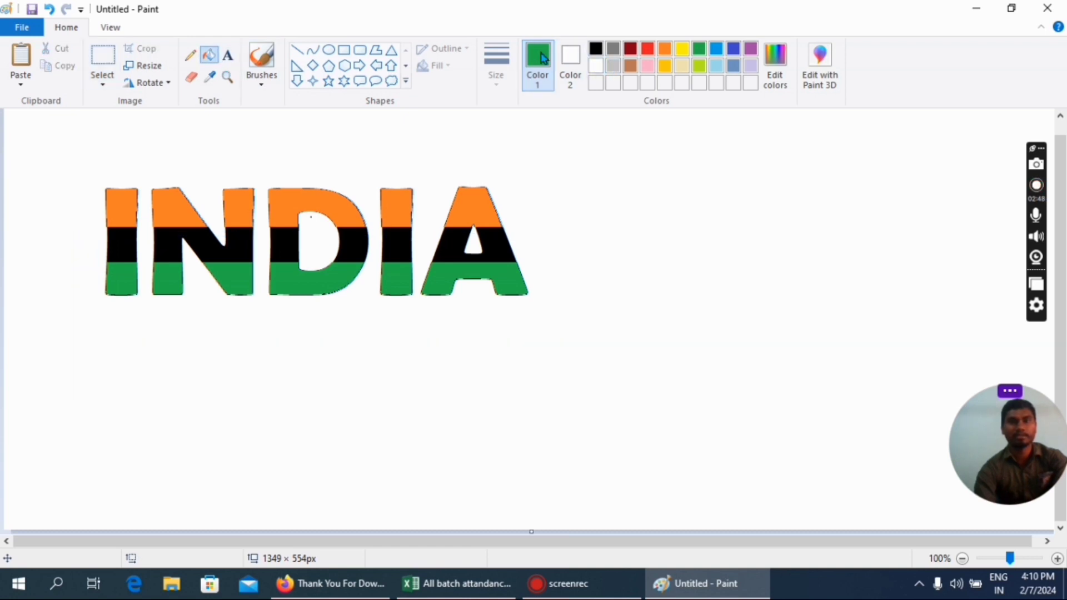
click(595, 66)
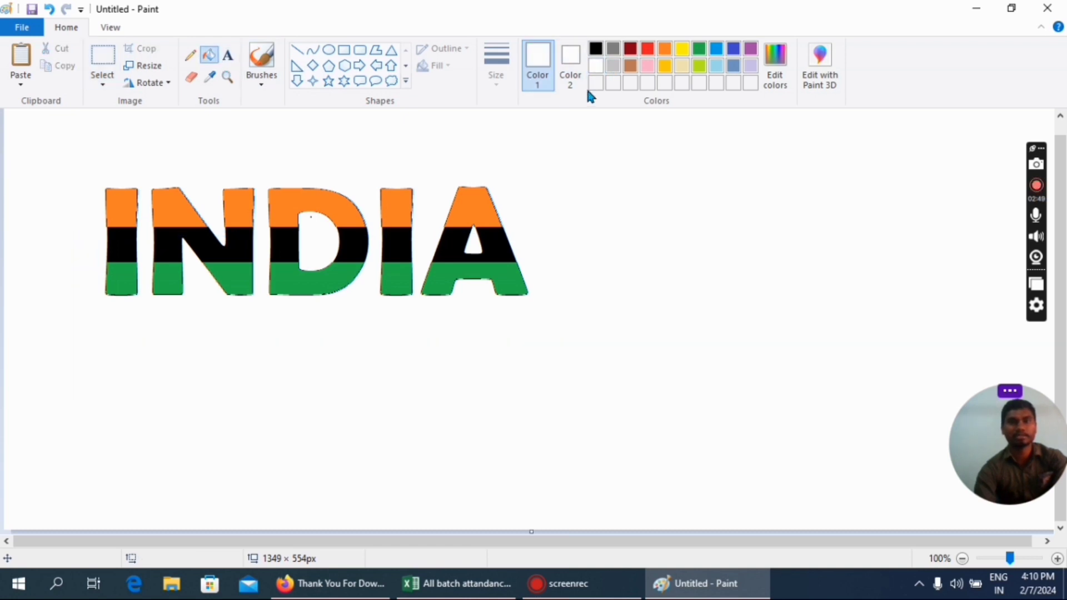
click(129, 240)
click(179, 241)
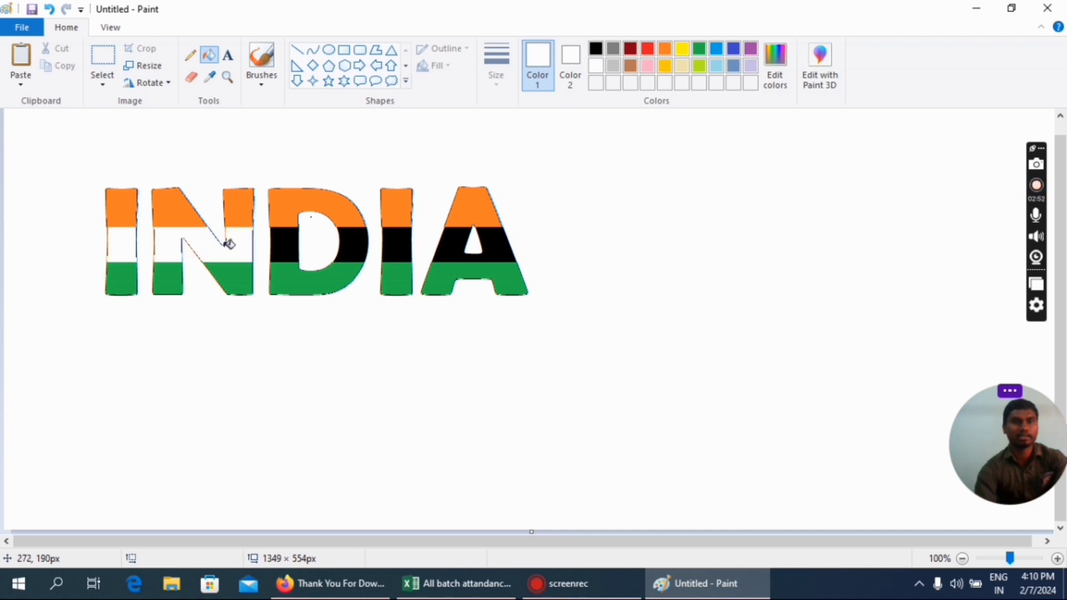
click(285, 243)
click(340, 245)
click(405, 242)
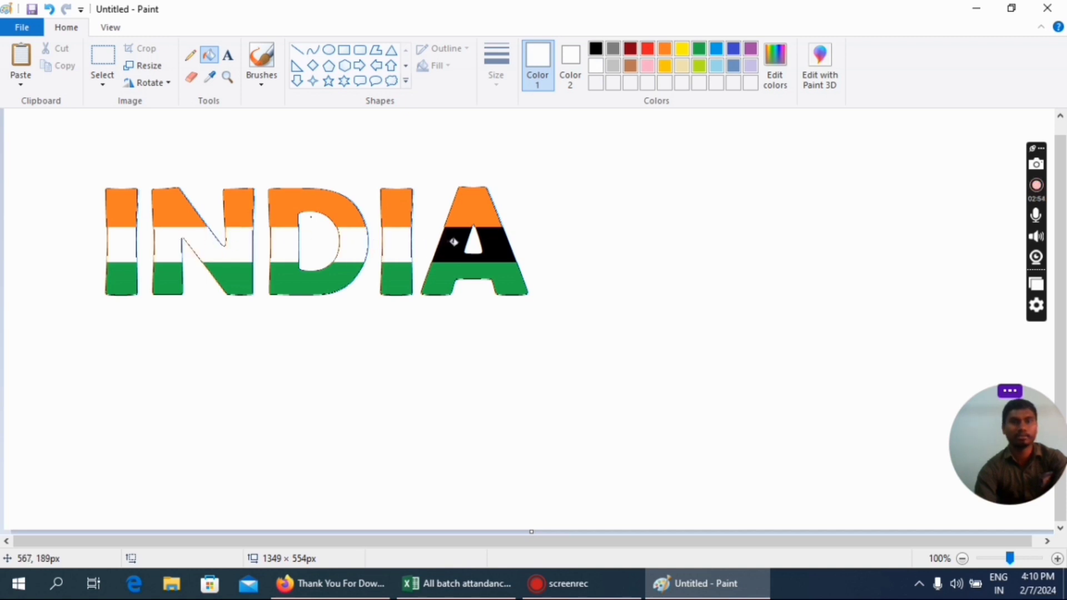
click(448, 243)
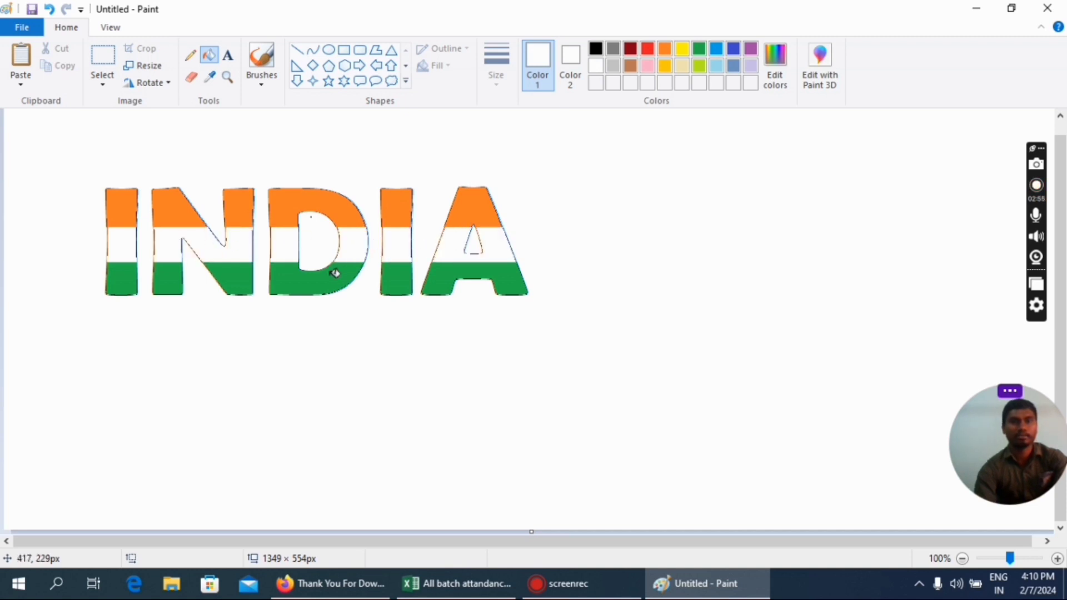
Step: Select the whole INDIA word with a rectangle of about 718 × 275 px and smear copies slightly down and rightward for a 3D edge, then deselect
click(103, 55)
drag(65, 158, 625, 369)
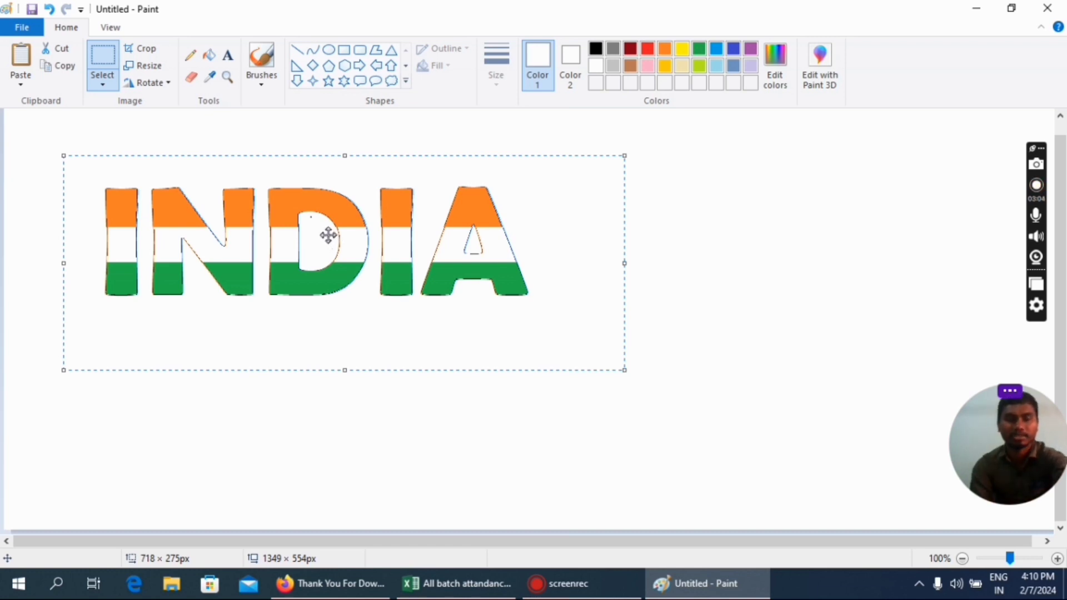
drag(329, 235, 333, 238)
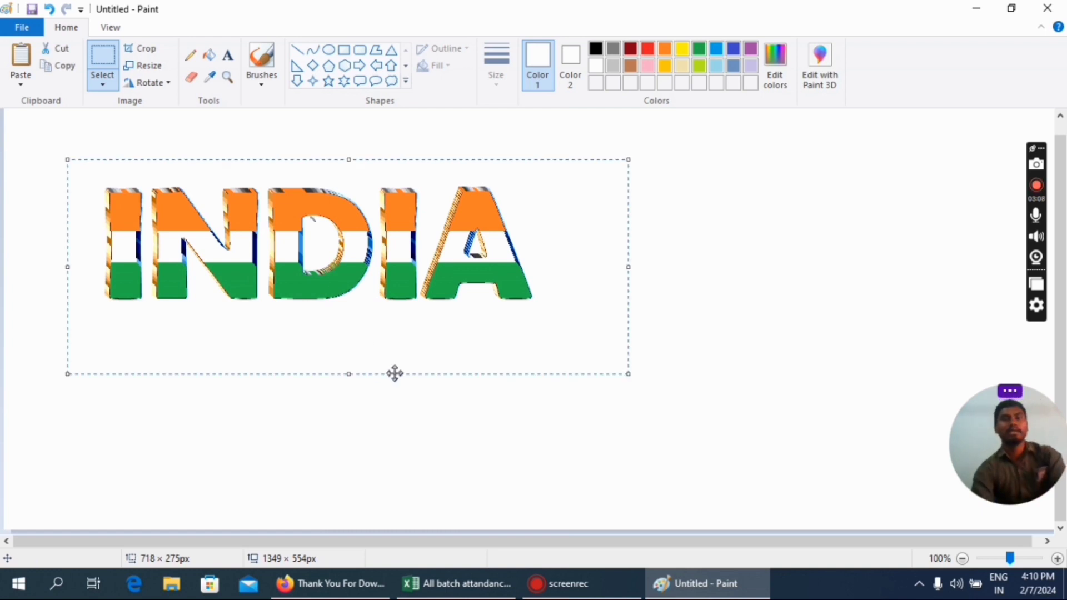
click(652, 383)
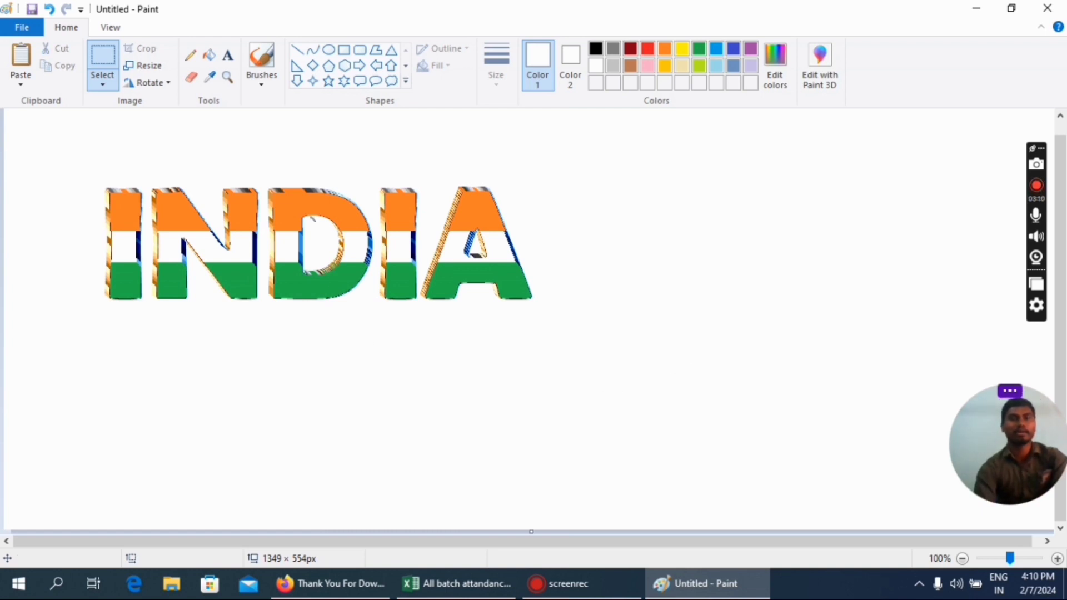